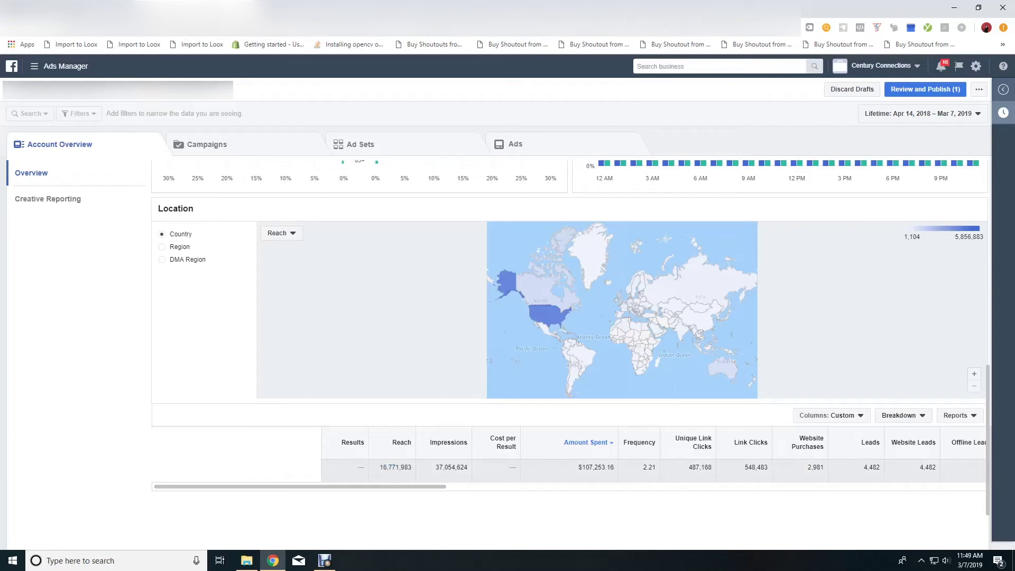
Review the account totals across all metric columns, from amount spent to adds to cart, and highlight the purchases conversion value
scroll(569, 454, right, 5)
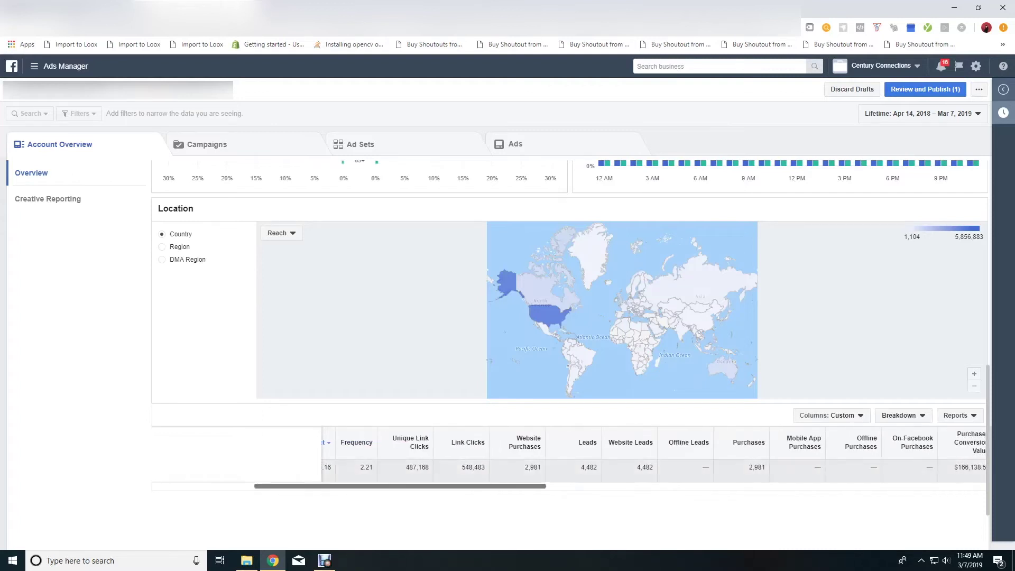
scroll(569, 454, right, 5)
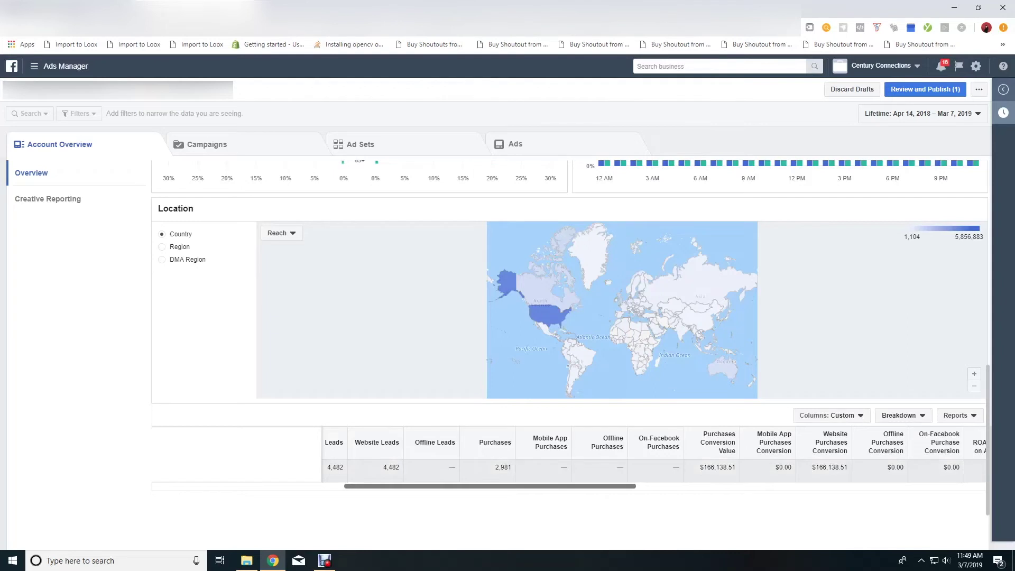
scroll(653, 454, right, 10)
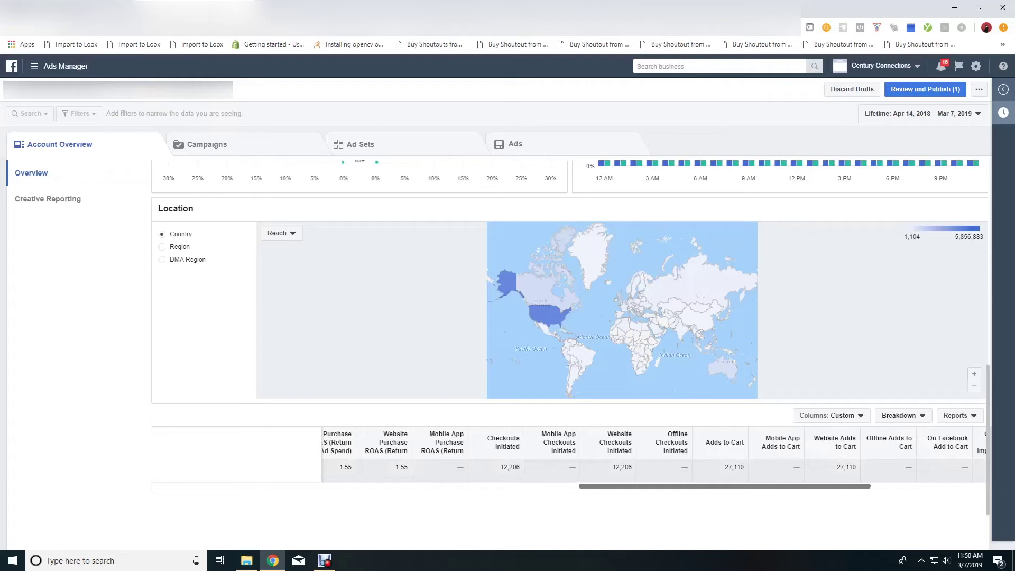
scroll(654, 455, right, 5)
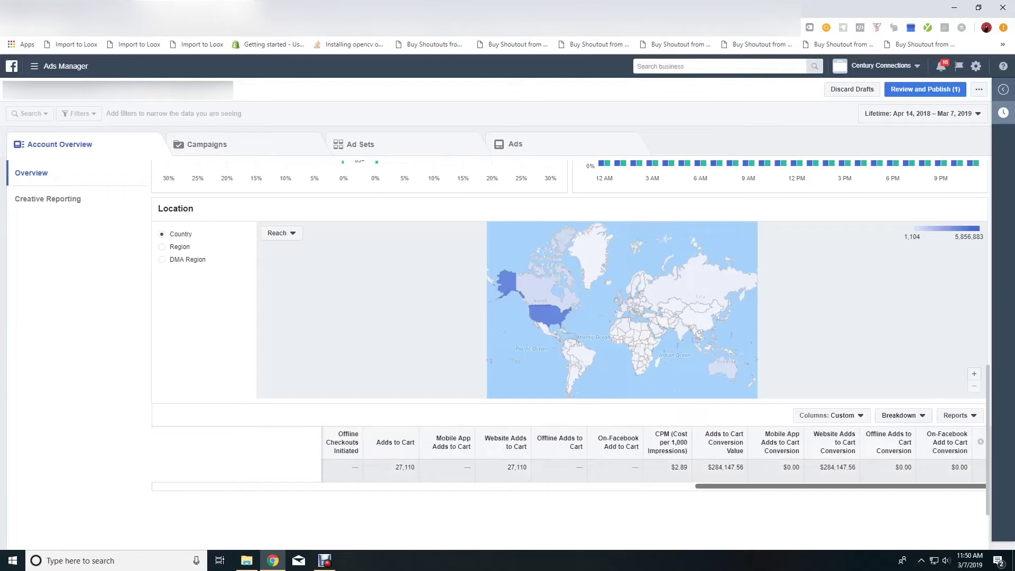
scroll(653, 366, right, 3)
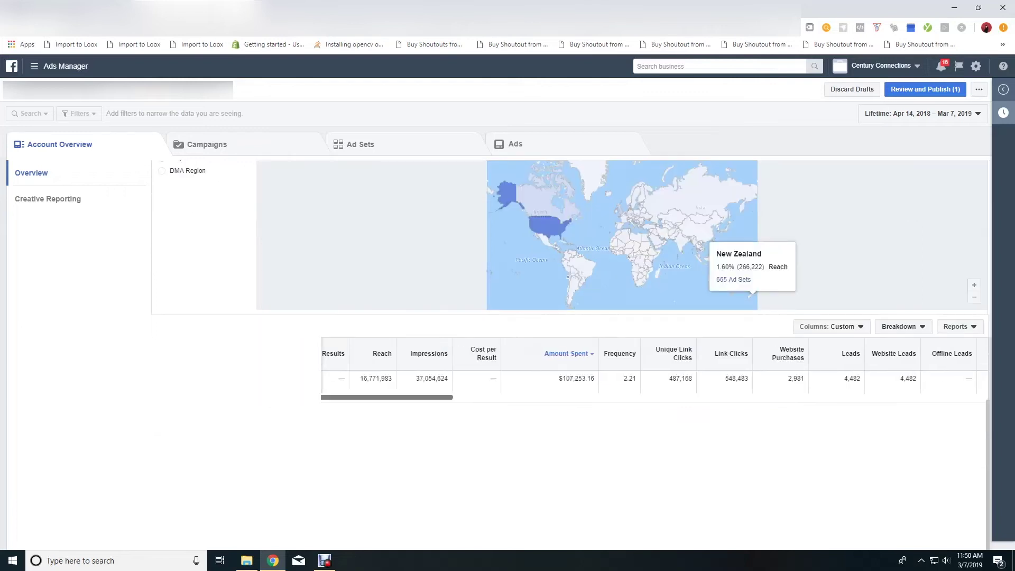
scroll(653, 366, right, 5)
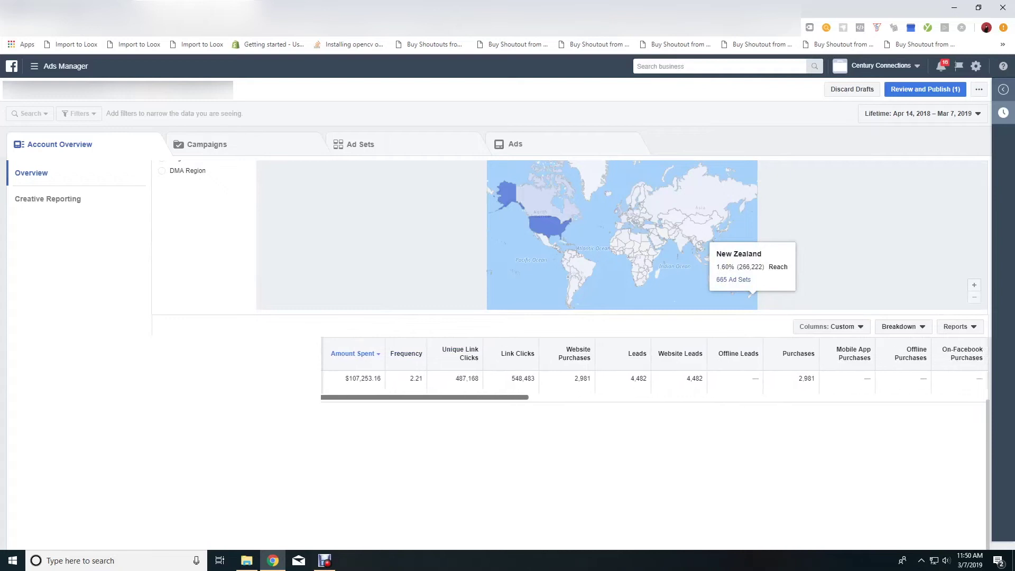
scroll(654, 365, right, 10)
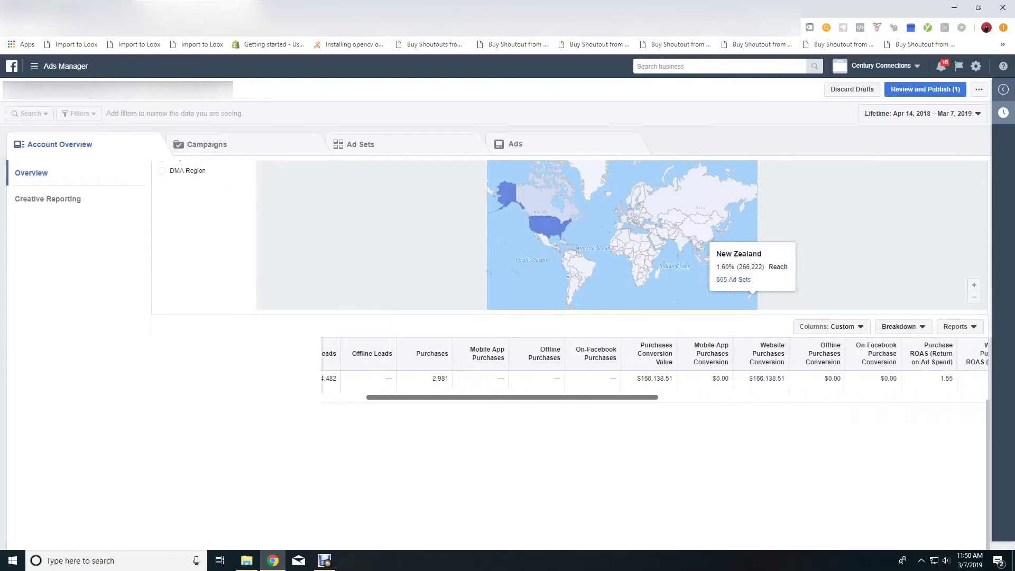
scroll(653, 365, right, 1)
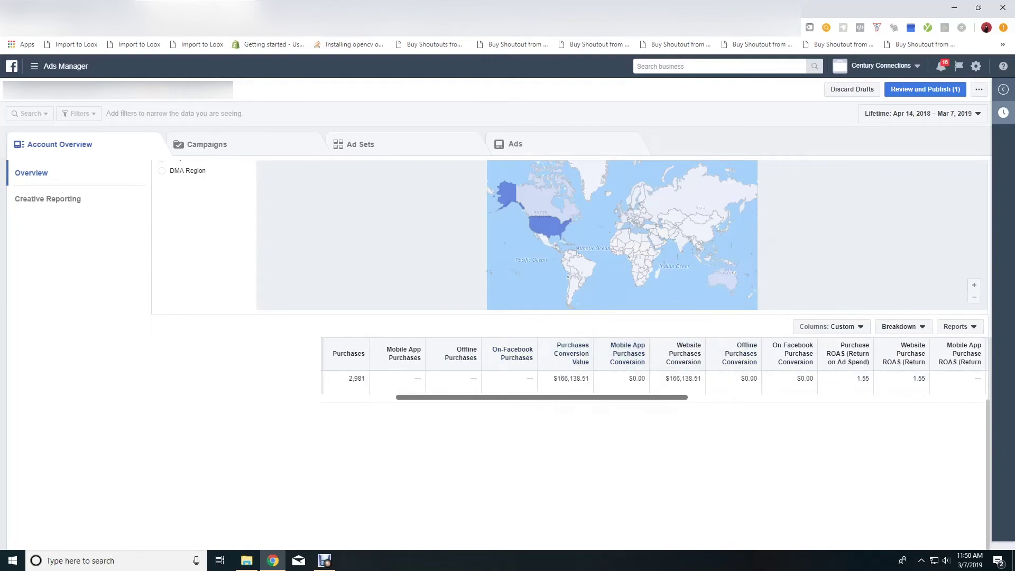
drag(554, 379, 589, 378)
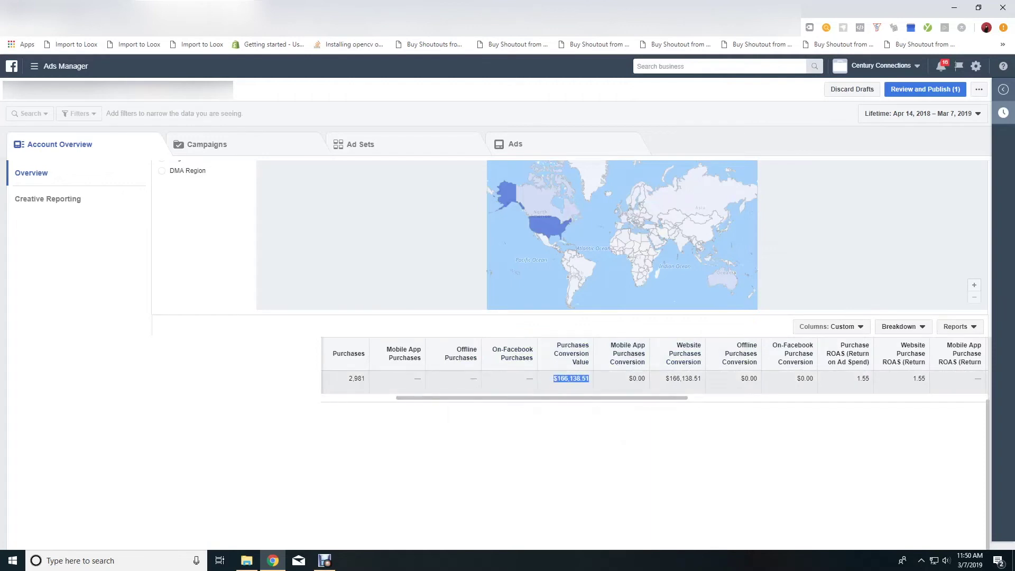
click(590, 378)
drag(590, 397, 592, 393)
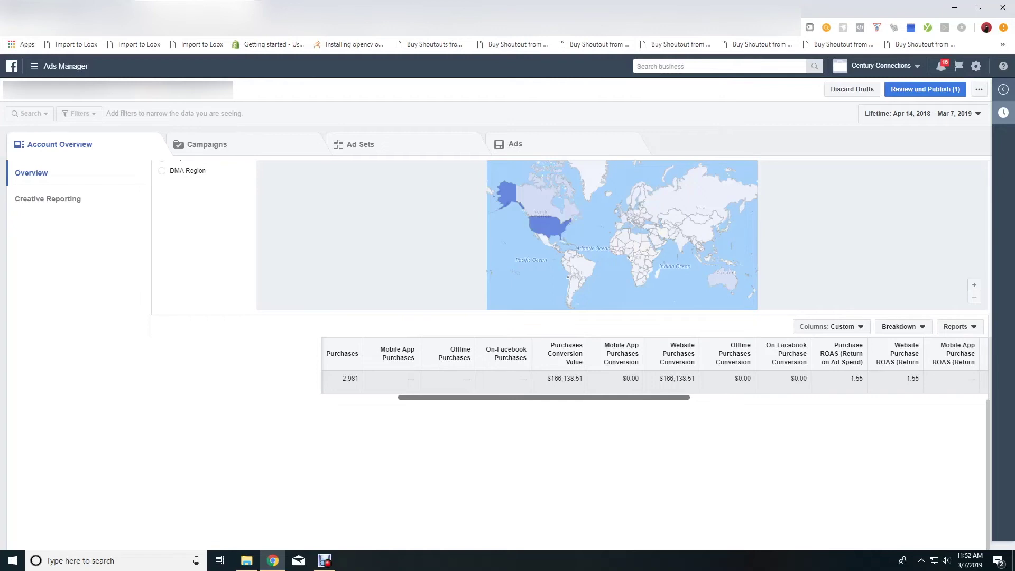
scroll(654, 370, right, 10)
scroll(654, 370, left, 4)
drag(742, 396, 610, 397)
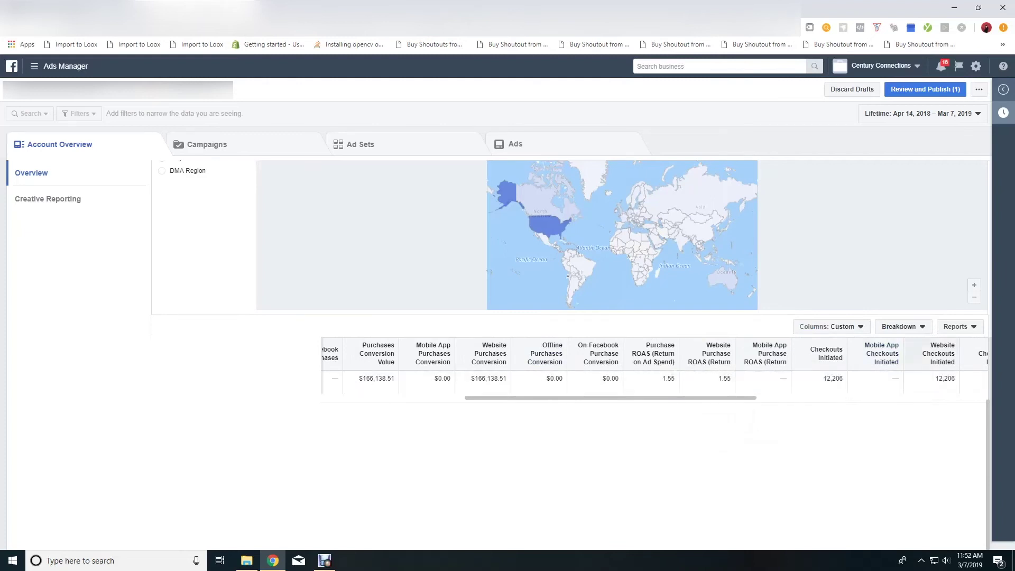
Break down the account results by Age and Gender
click(901, 326)
click(846, 426)
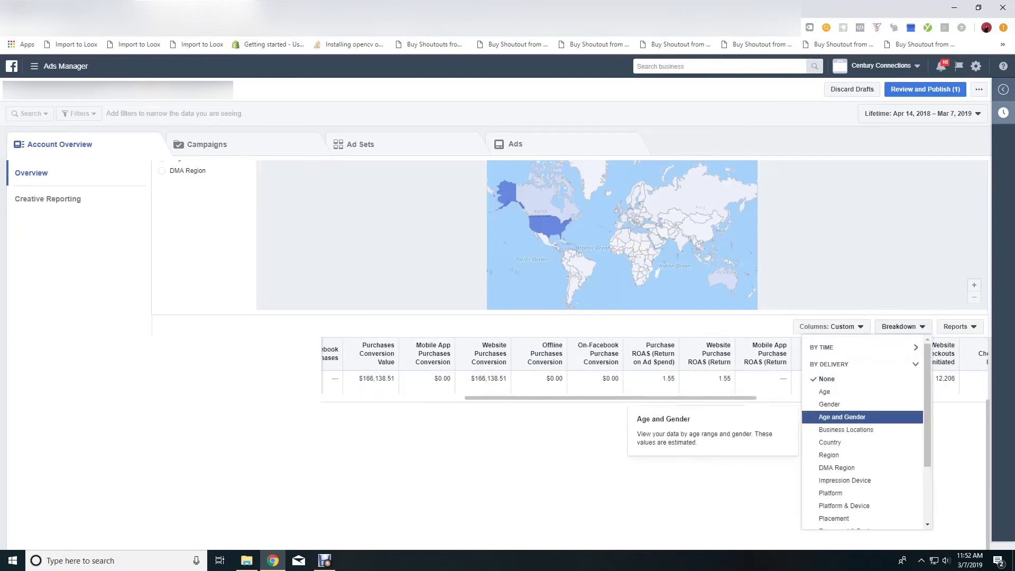
click(901, 326)
click(901, 326)
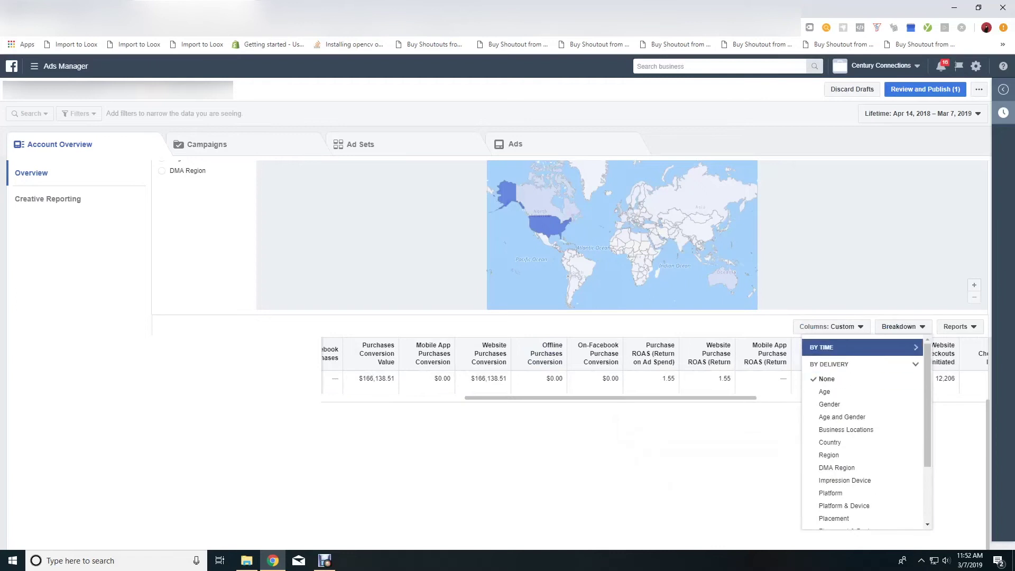
click(901, 326)
click(901, 326)
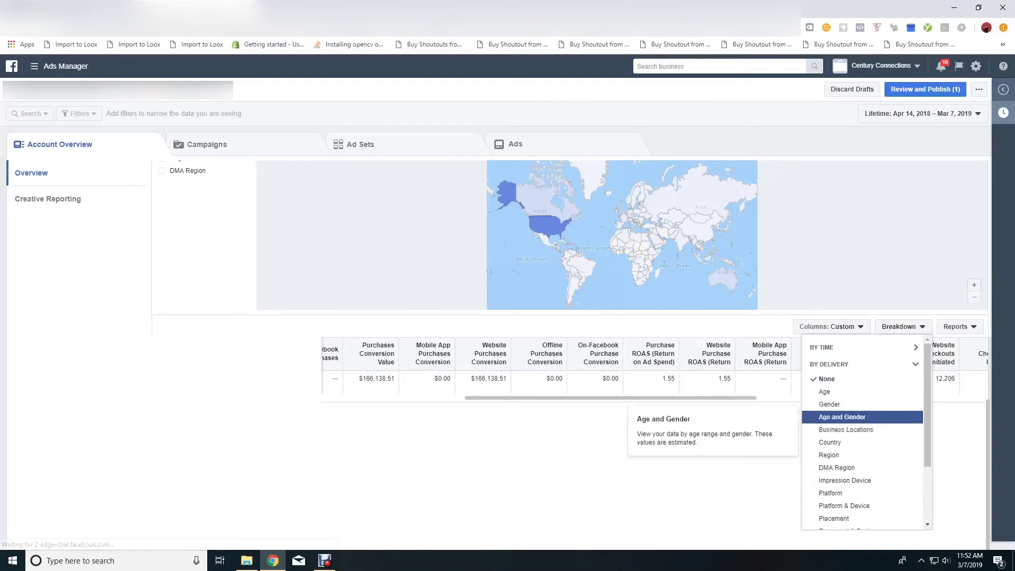
click(842, 416)
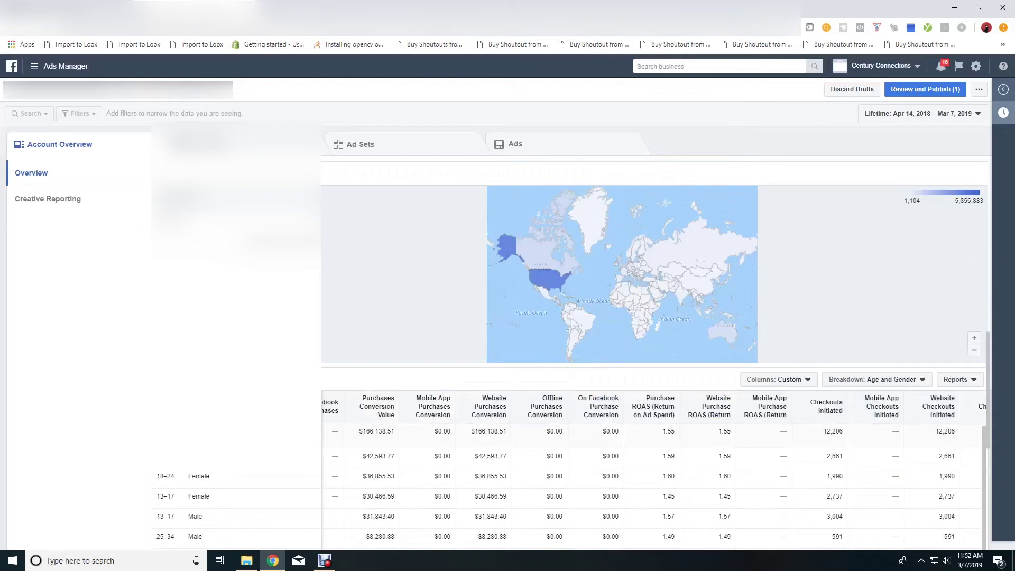
Compare purchases conversion value and purchase ROAS across the age and gender groups
scroll(655, 317, down, 8)
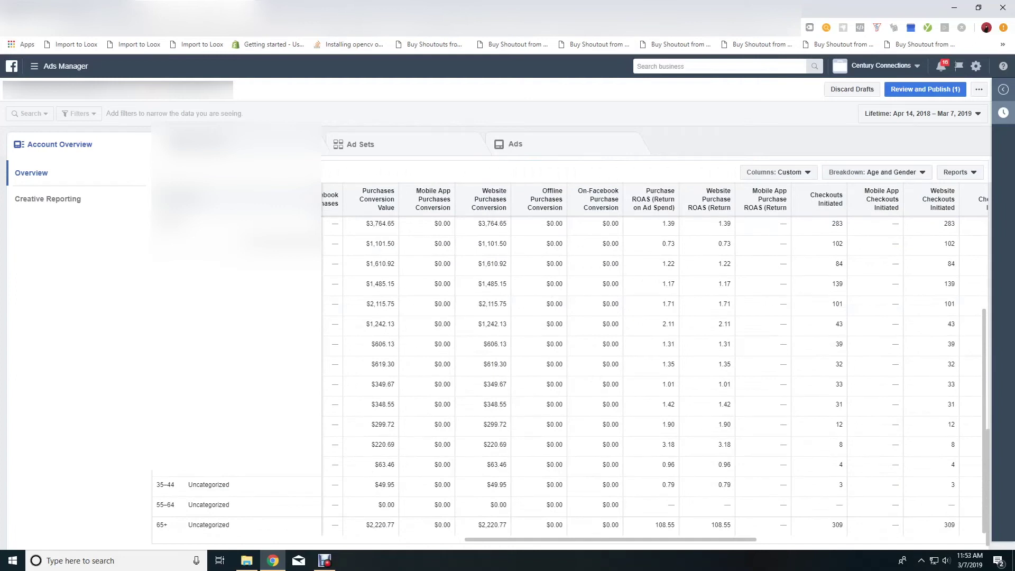
scroll(571, 381, up, 2)
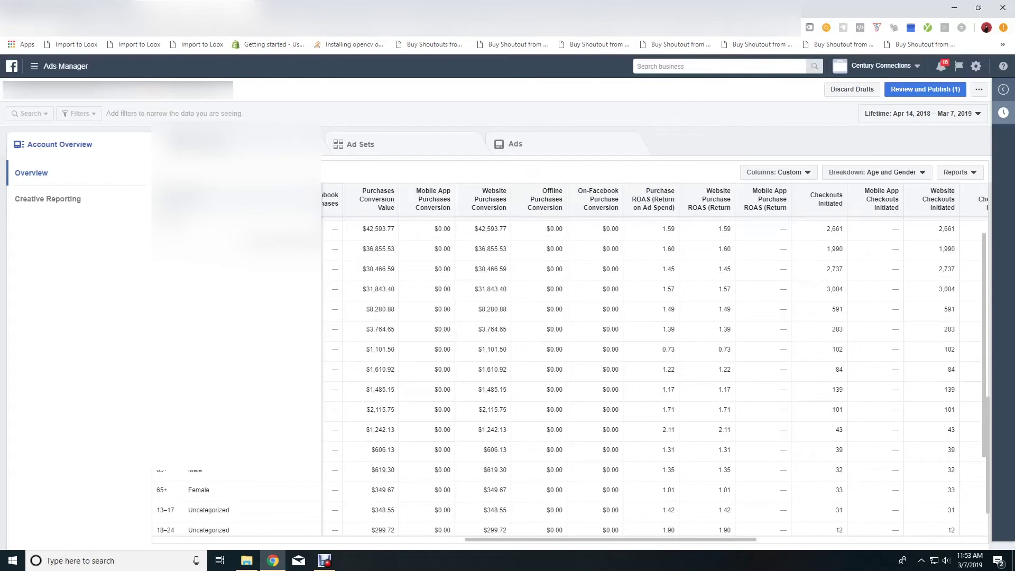
scroll(655, 317, up, 1)
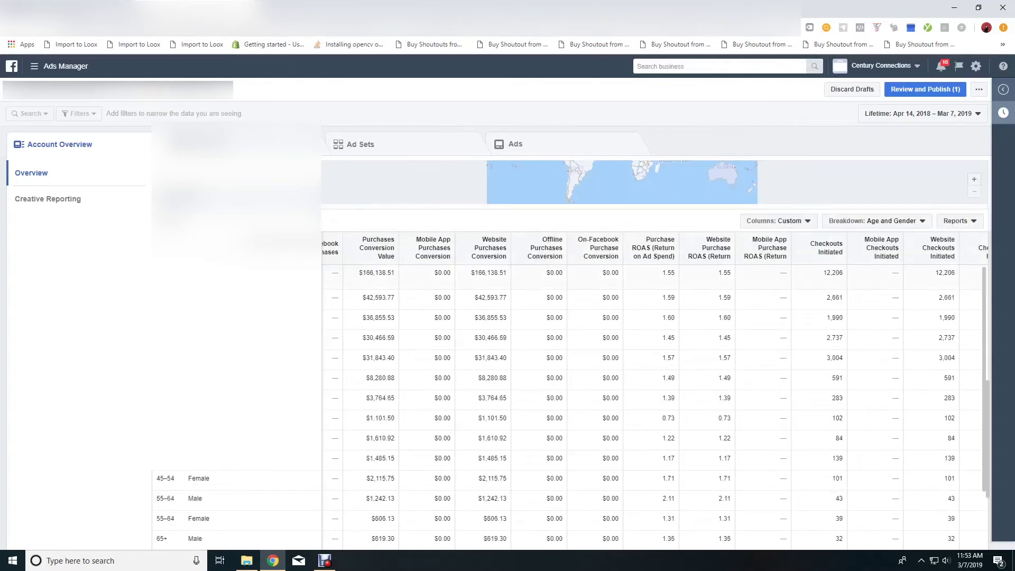
scroll(655, 328, down, 2)
drag(366, 296, 675, 336)
drag(434, 256, 438, 257)
click(436, 256)
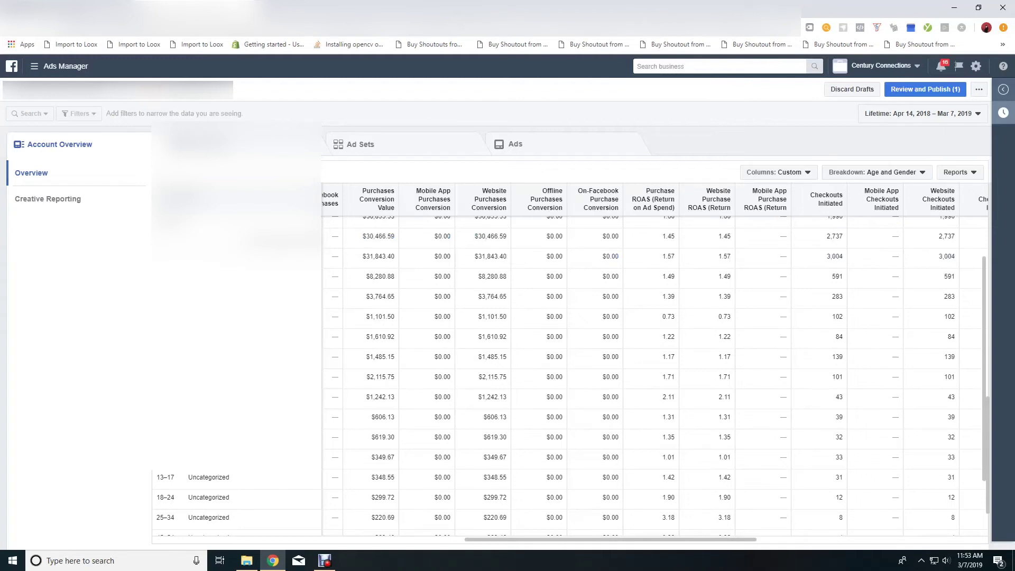
Examine the checkouts initiated and adds to cart for each age and gender group
scroll(656, 344, up, 2)
scroll(656, 343, down, 2)
scroll(655, 365, right, 10)
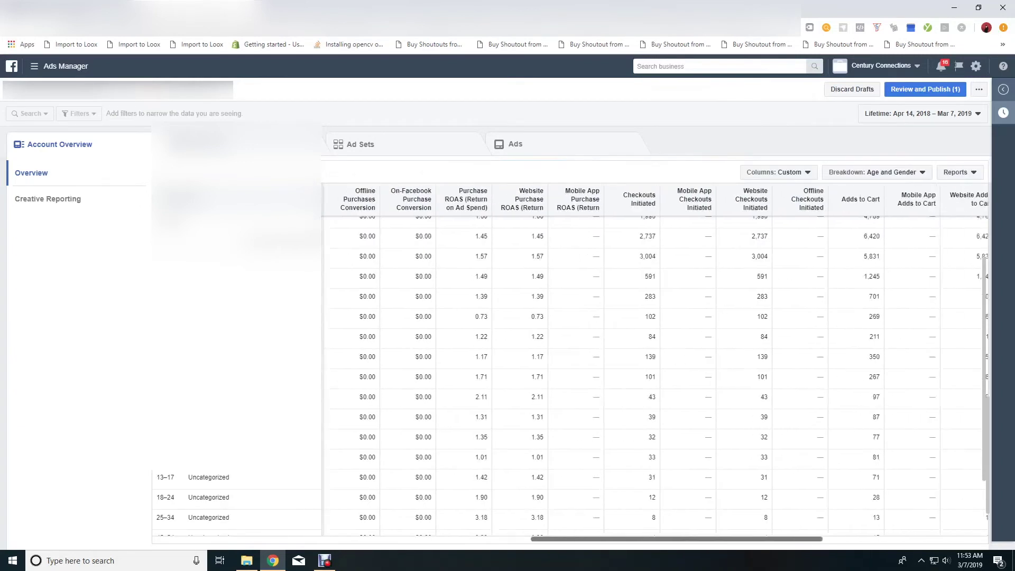
scroll(655, 365, up, 2)
scroll(656, 364, down, 3)
scroll(655, 364, up, 4)
scroll(655, 365, down, 1)
scroll(655, 365, up, 1)
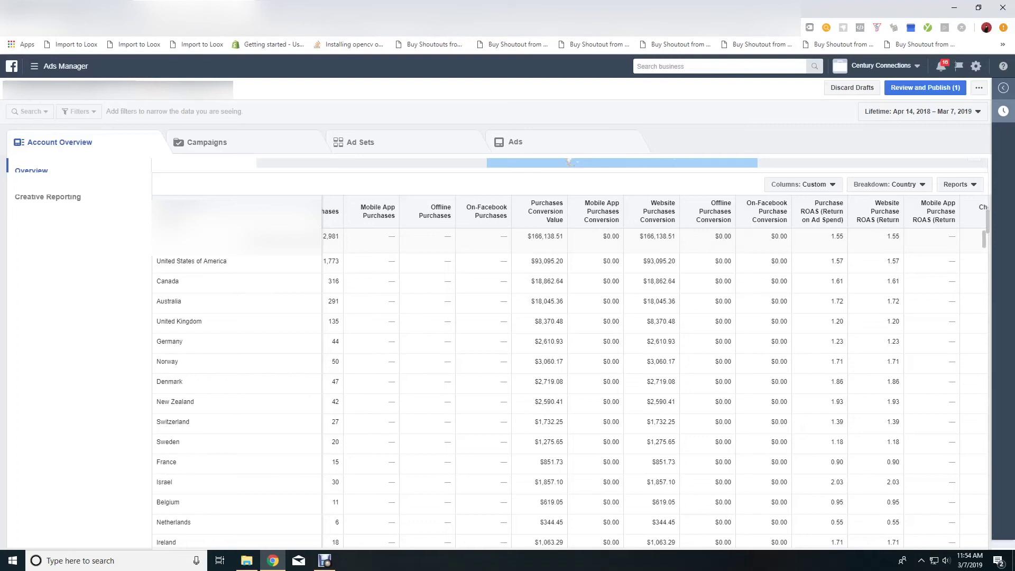
Examine purchases, conversion value and ROAS for each country in the Country breakdown, including the smaller countries far down the list
scroll(571, 370, down, 5)
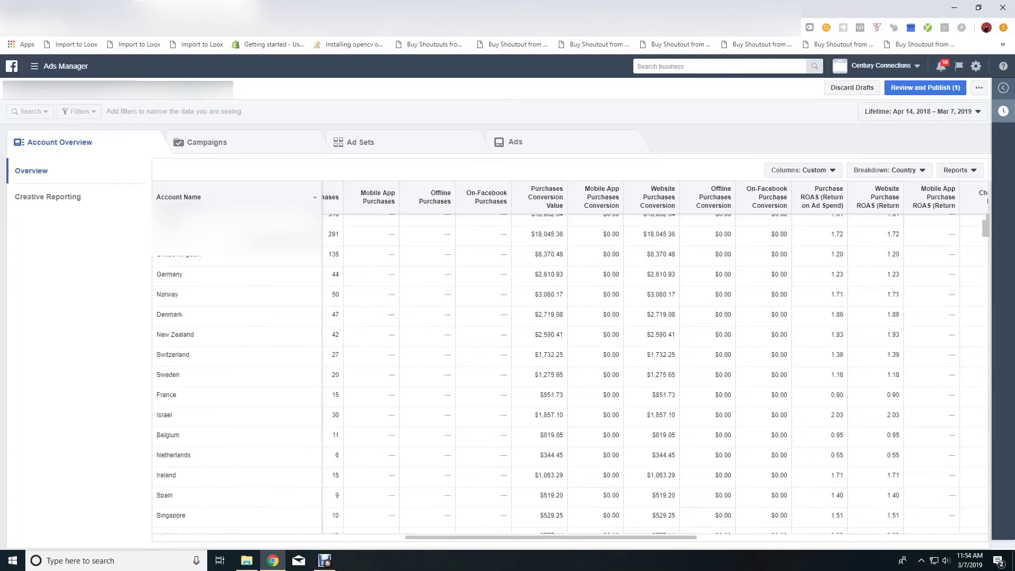
scroll(571, 370, down, 5)
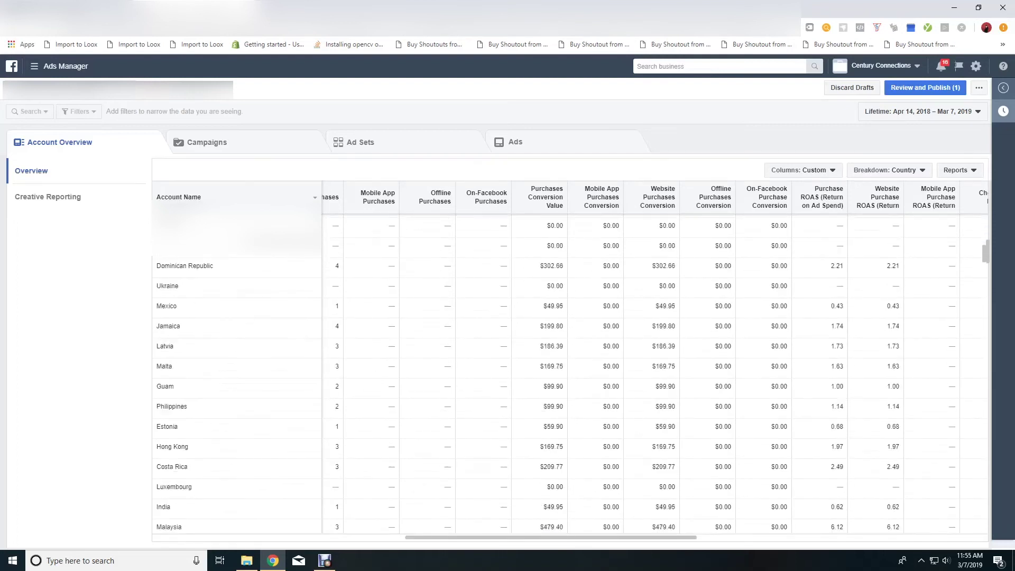
scroll(571, 370, down, 2)
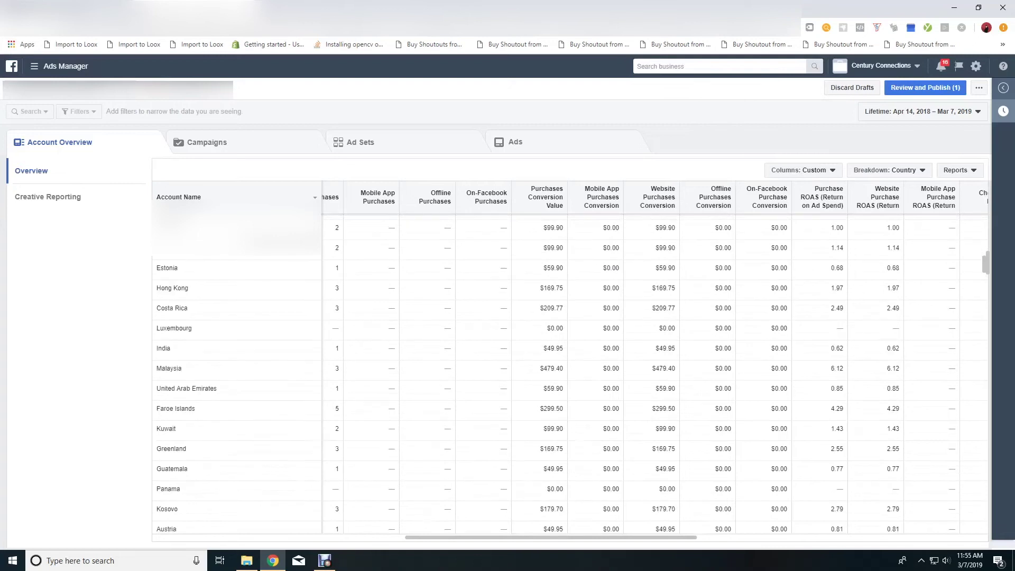
scroll(570, 370, down, 2)
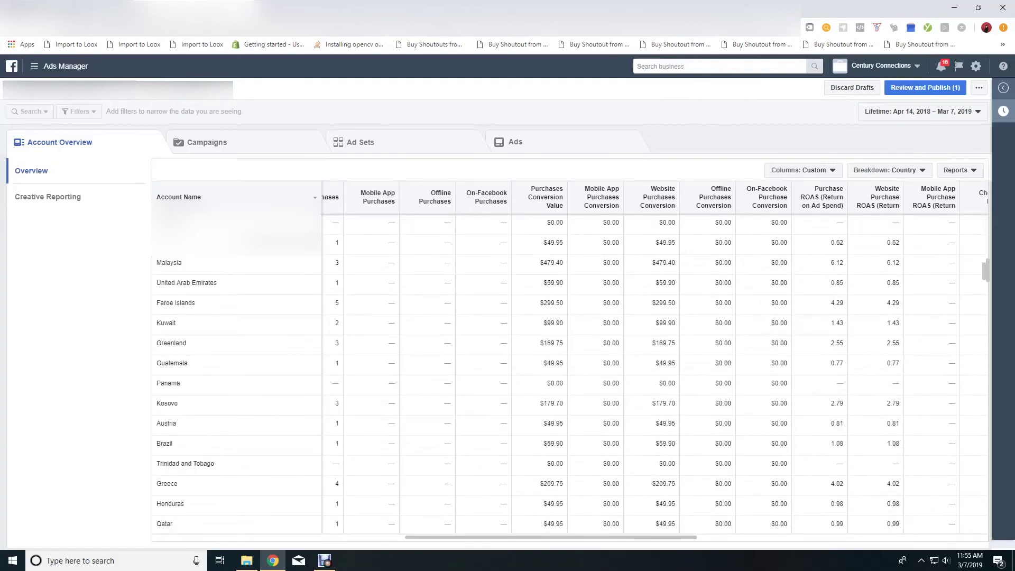
scroll(571, 370, down, 2)
scroll(570, 370, down, 1)
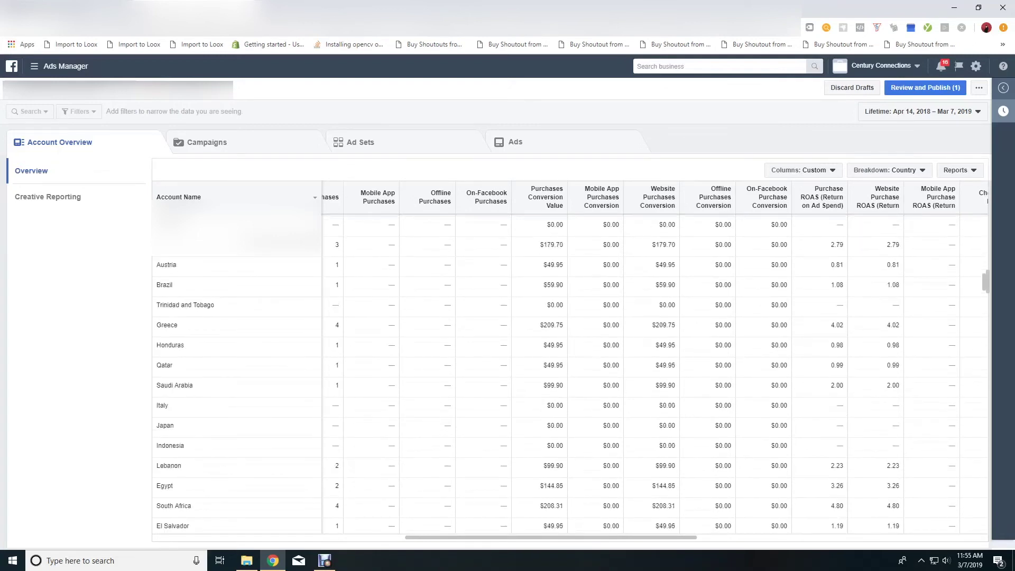
scroll(571, 370, down, 1)
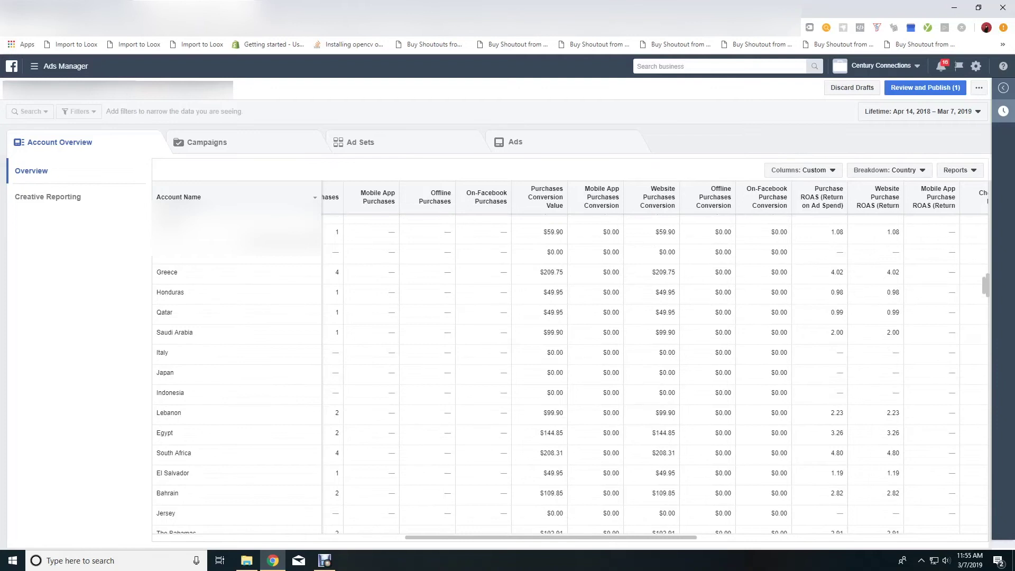
scroll(571, 370, down, 2)
scroll(571, 370, down, 10)
scroll(570, 370, down, 5)
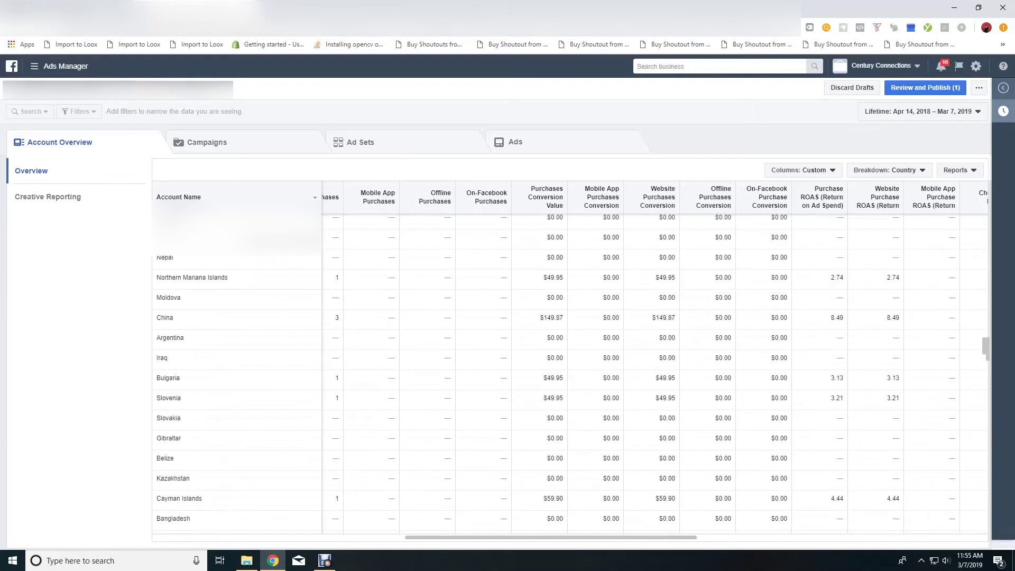
Check the available breakdown options, and inspect China's purchases and purchase ROAS in the country table
click(888, 170)
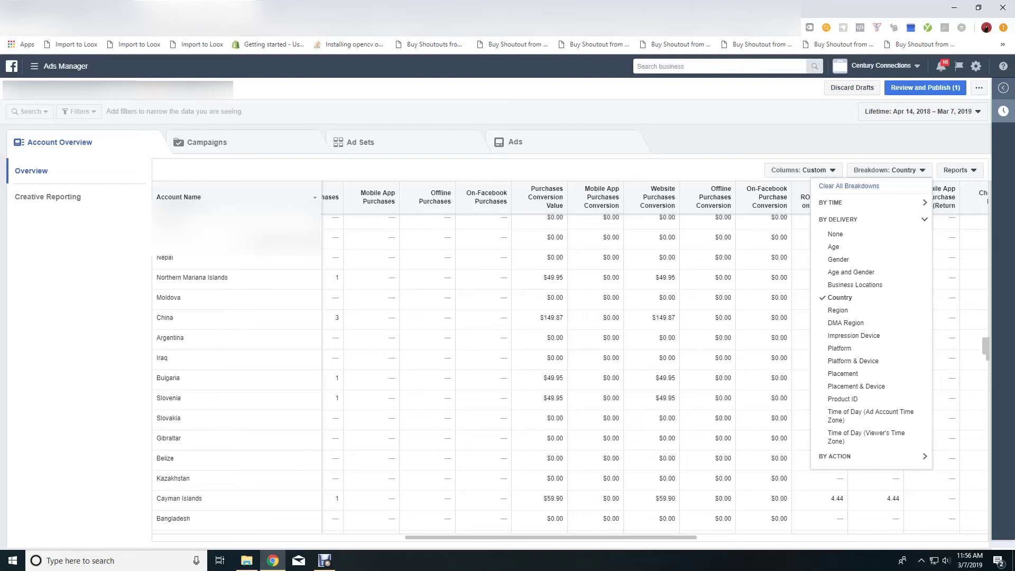
key(Escape)
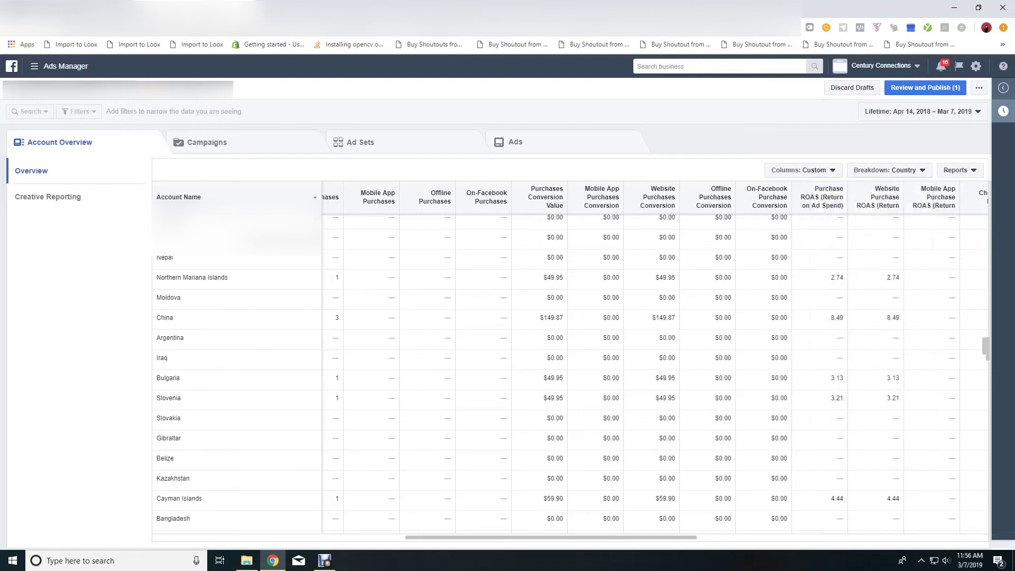
double_click(336, 317)
click(336, 318)
drag(831, 317, 844, 318)
click(841, 318)
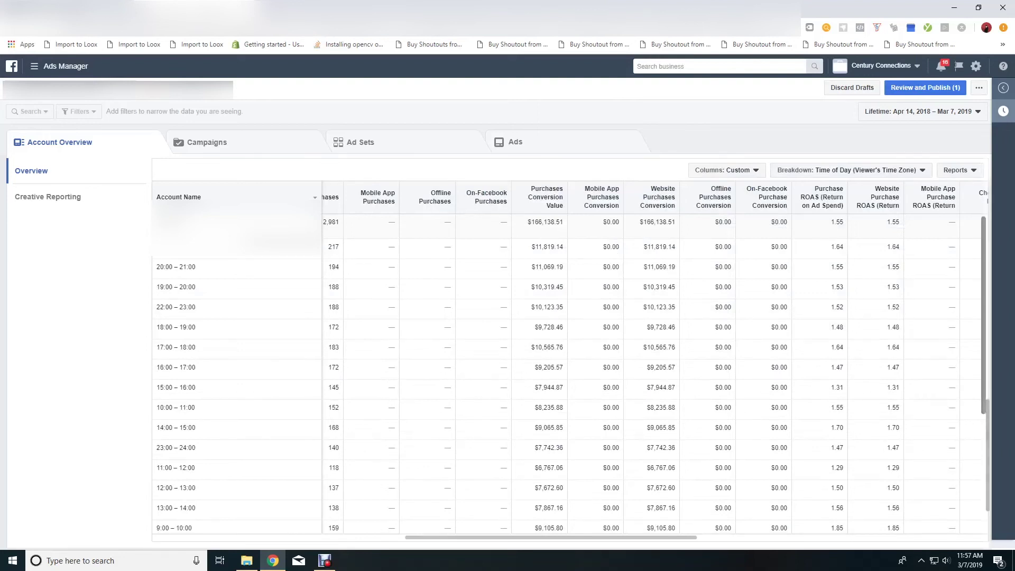
Examine the hourly results in the viewer's time zone, highlighting the purchases conversion values for the hours after midnight
scroll(571, 373, down, 3)
scroll(571, 373, down, 1)
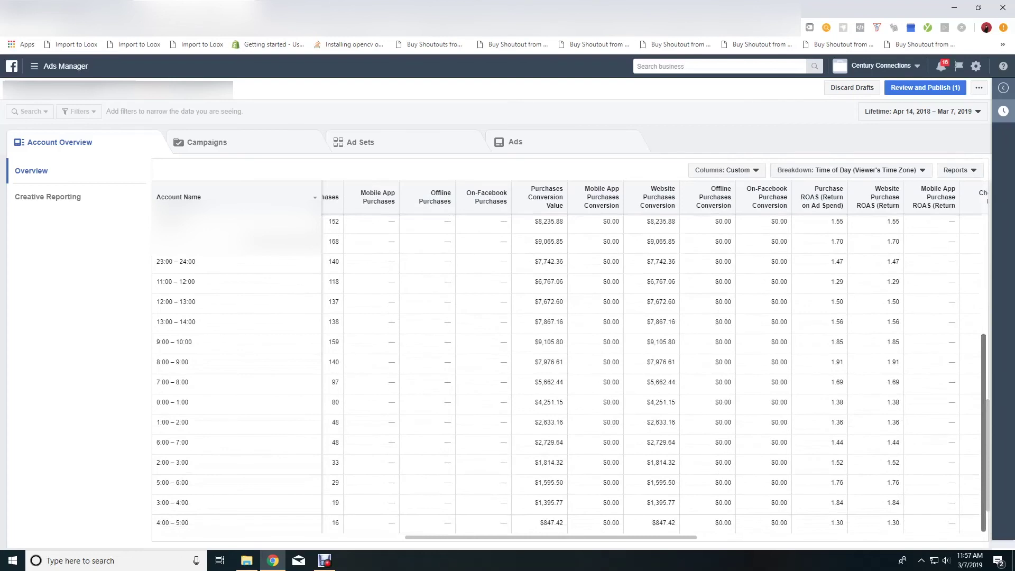
drag(534, 402, 563, 402)
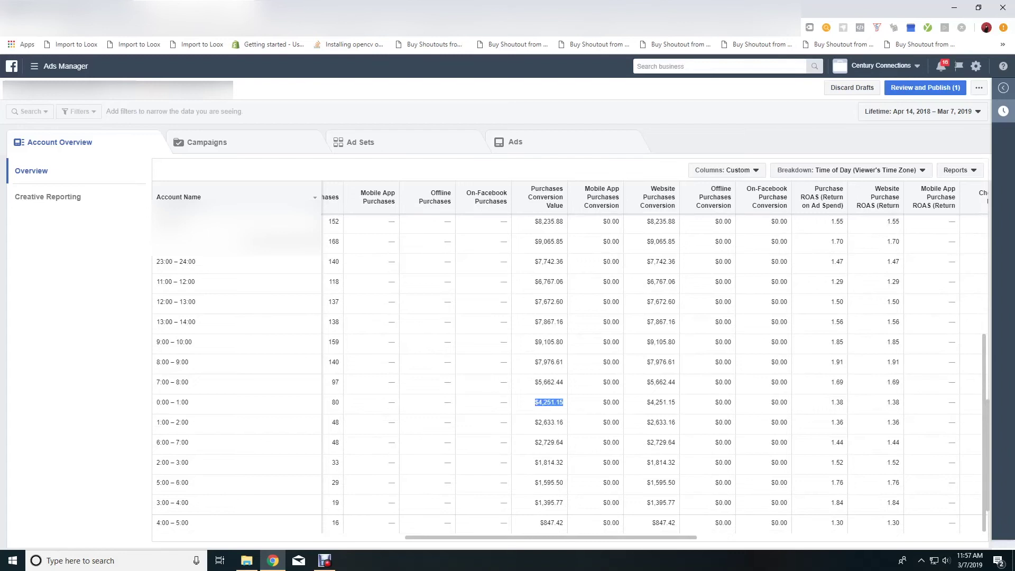
drag(162, 422, 189, 423)
click(190, 422)
drag(535, 423, 562, 442)
click(562, 443)
click(549, 503)
Replace the time-of-day breakdown with Impression Device and highlight the purchases conversion value for Android Smartphone
click(851, 170)
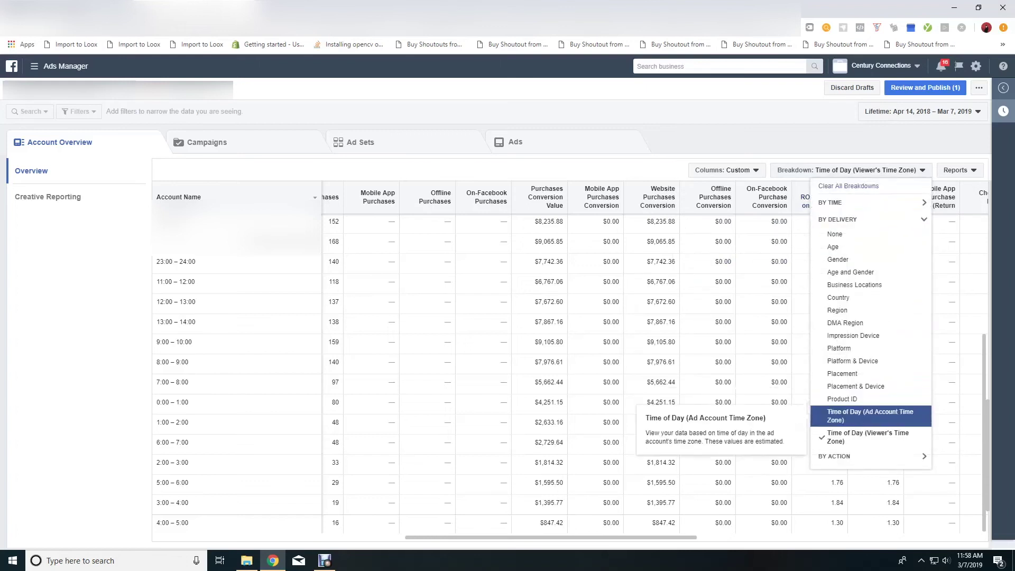
click(867, 436)
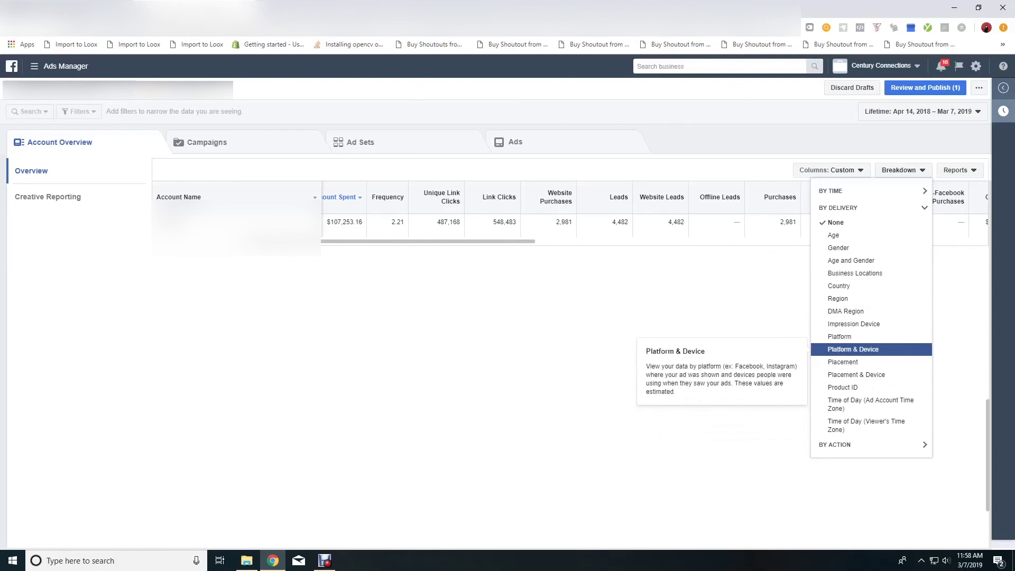
click(854, 323)
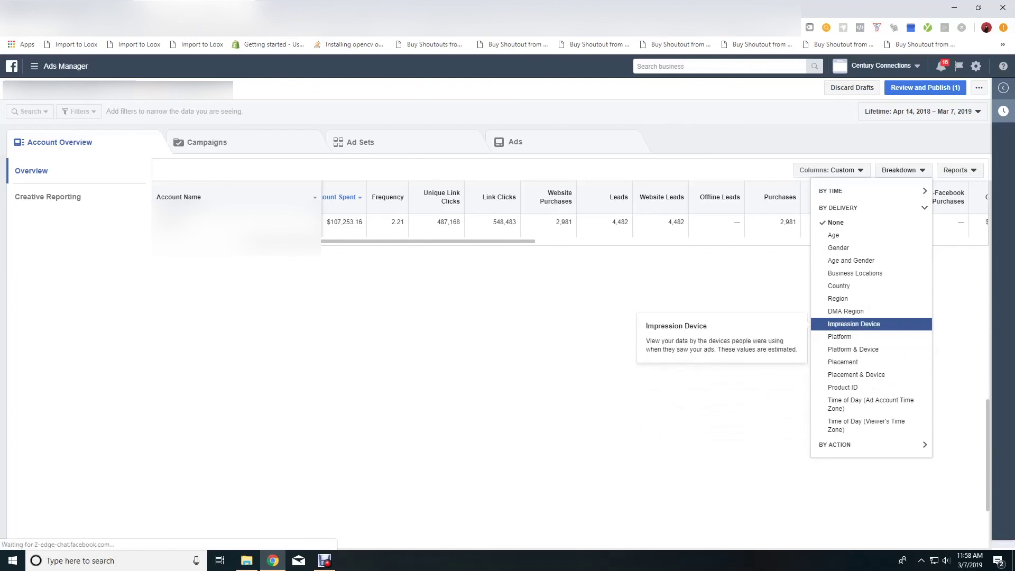
click(846, 322)
click(853, 335)
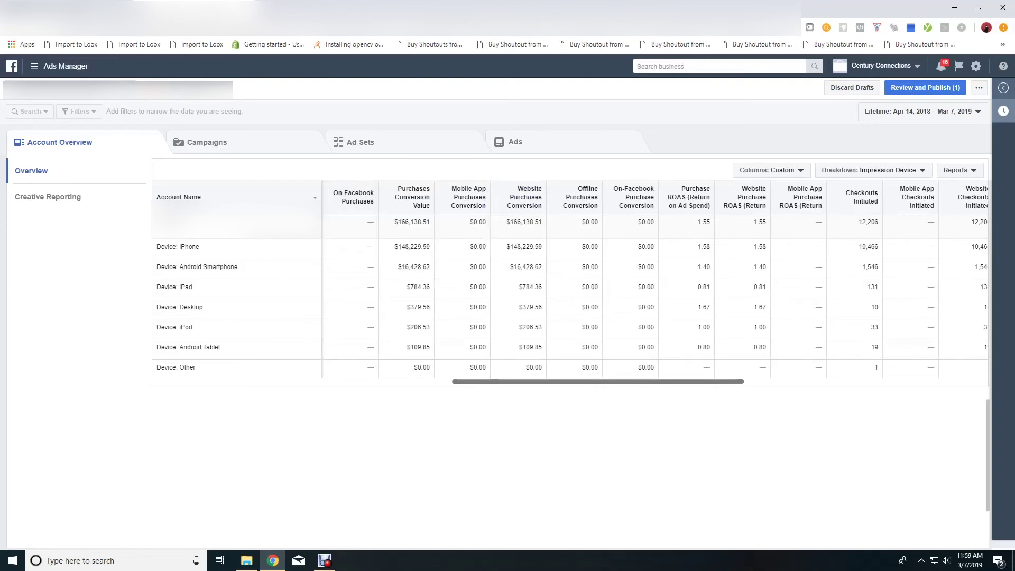
drag(398, 267, 418, 267)
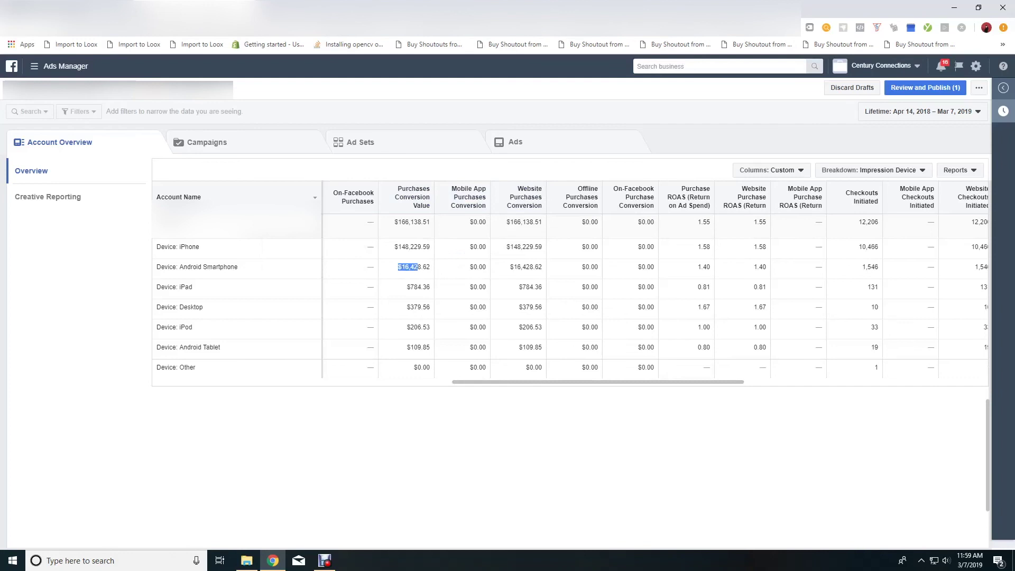